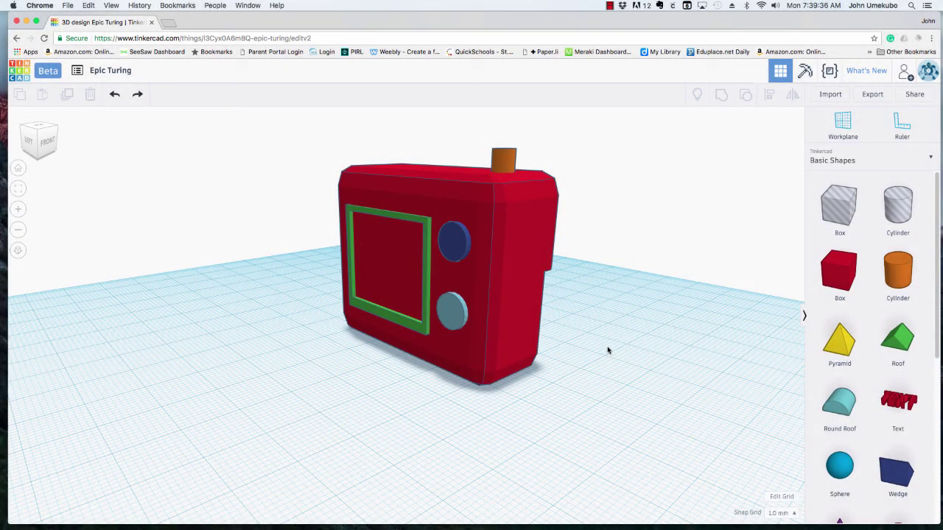
- Cut a hole box out of a red solid box by grouping the two as a demo
right_click_drag(637, 364, 604, 378)
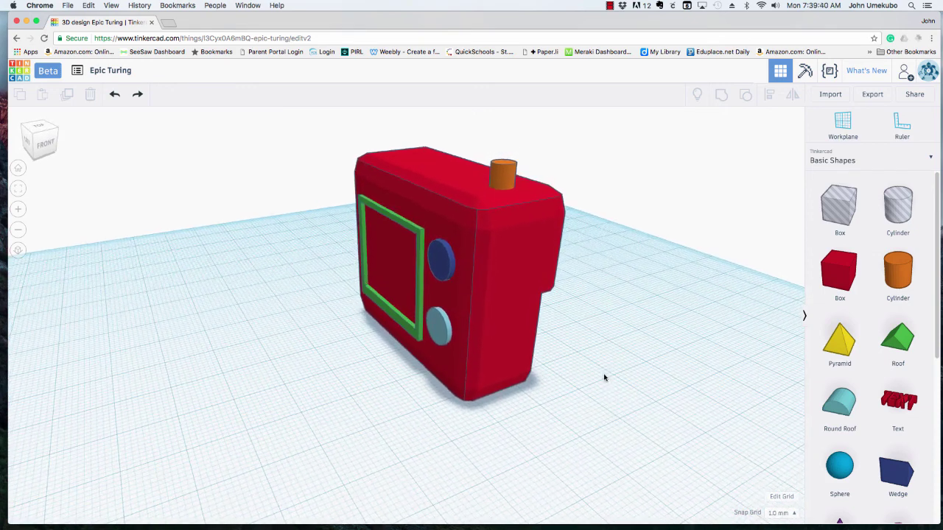
left_click_drag(839, 271, 670, 352)
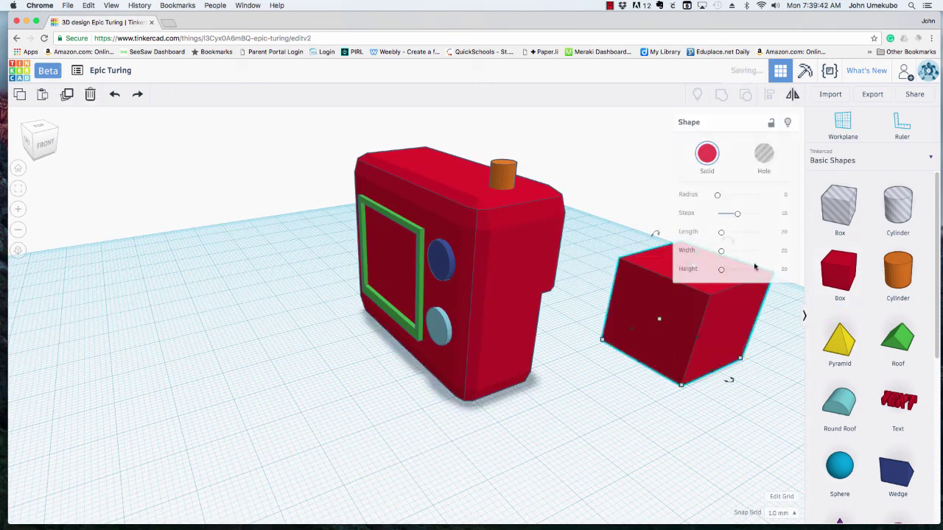
left_click_drag(840, 214, 688, 382)
right_click_drag(607, 406, 423, 370)
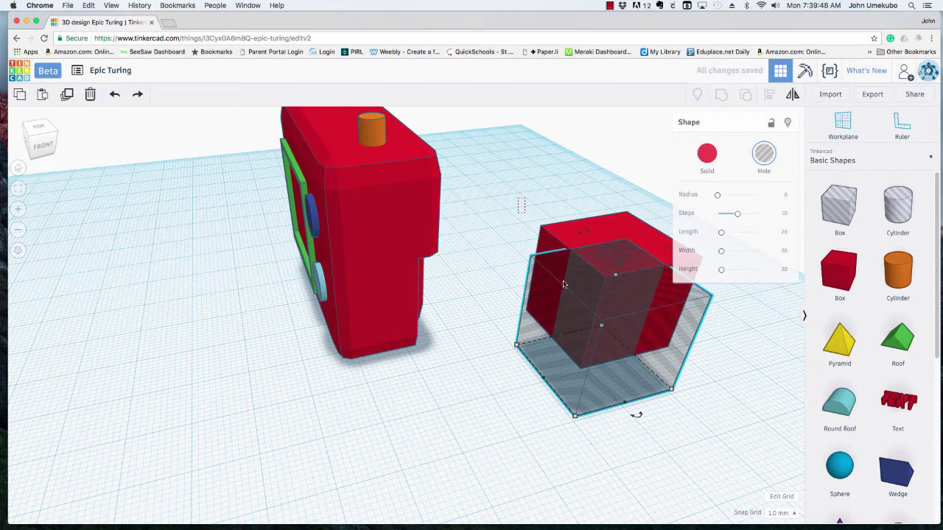
left_click(603, 326, "shift")
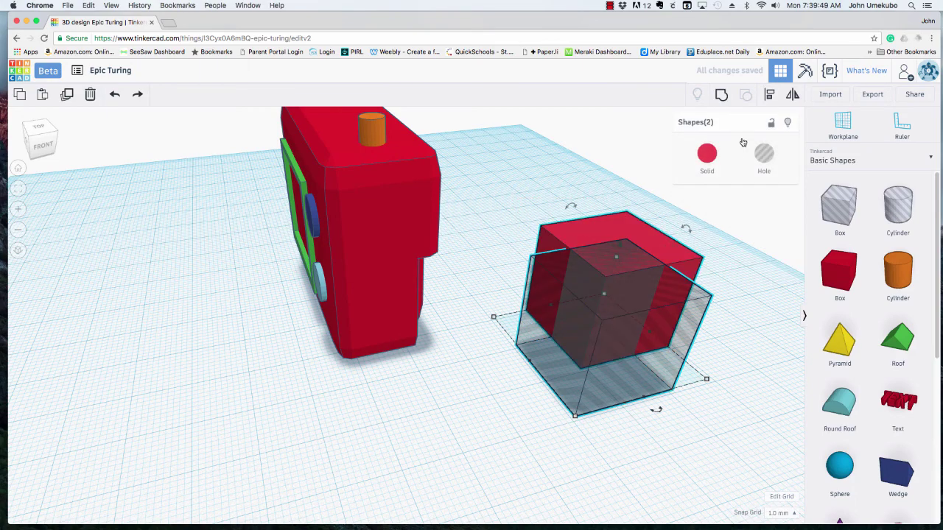
left_click(721, 96)
- Delete the grouped demo shape and marquee-select all five camera parts from the front
right_click_drag(547, 402, 582, 331)
mouse_move(587, 281)
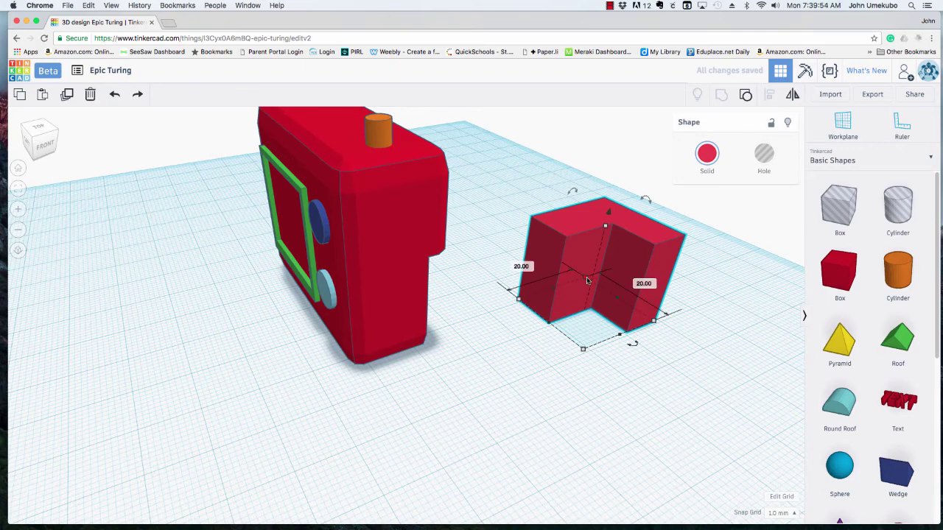
key("Delete")
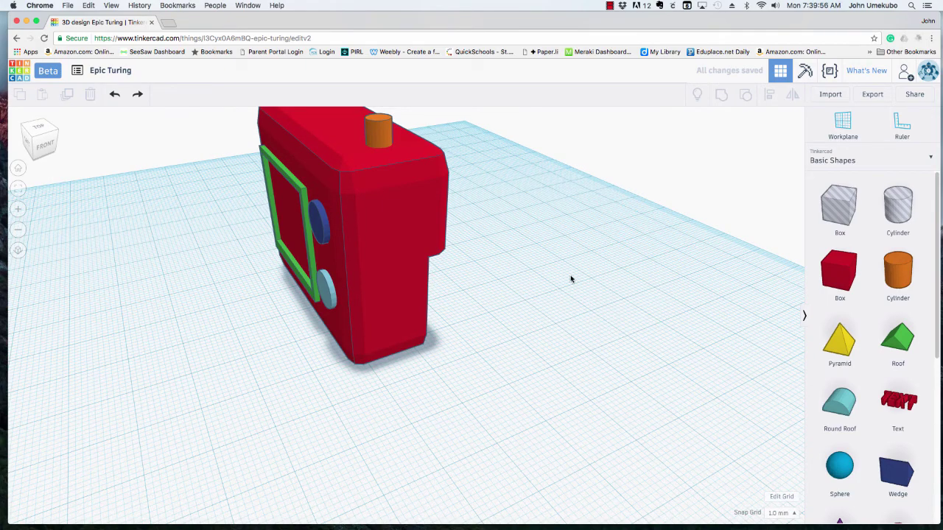
right_click_drag(499, 276, 588, 310)
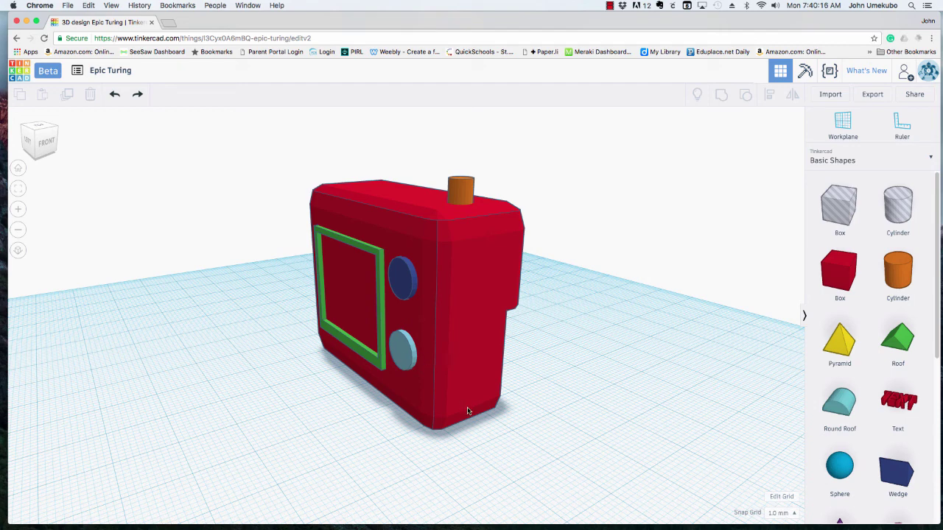
left_click_drag(559, 455, 231, 126)
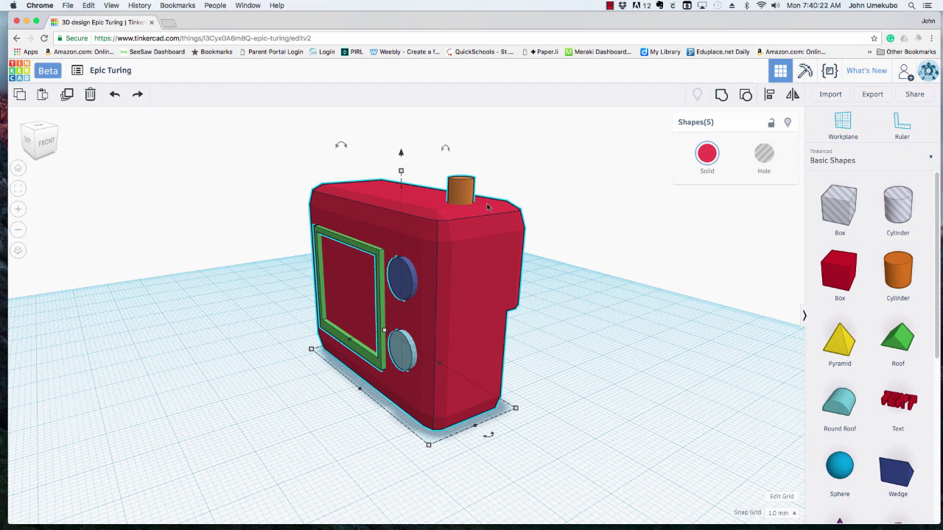
- Deselect everything, then marquee-select all five camera parts again
left_click(237, 152)
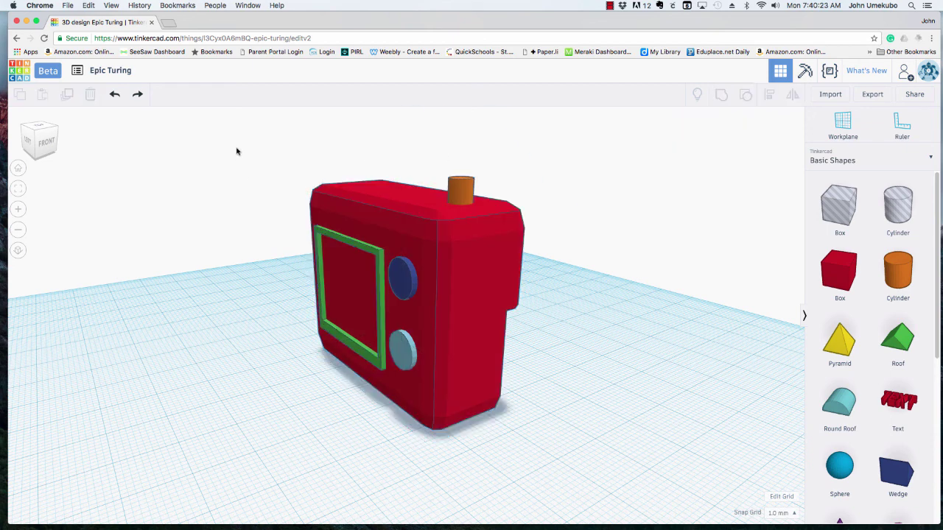
left_click_drag(574, 453, 583, 442)
left_click(568, 414)
left_click_drag(249, 146, 557, 446)
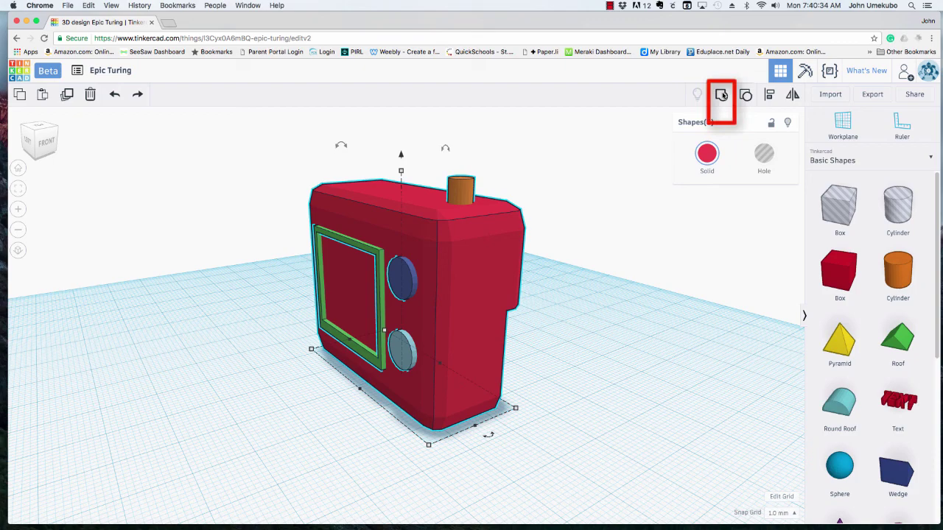
- Group the five parts with Ctrl+G, shrink the group slightly and move it right
key("super+g")
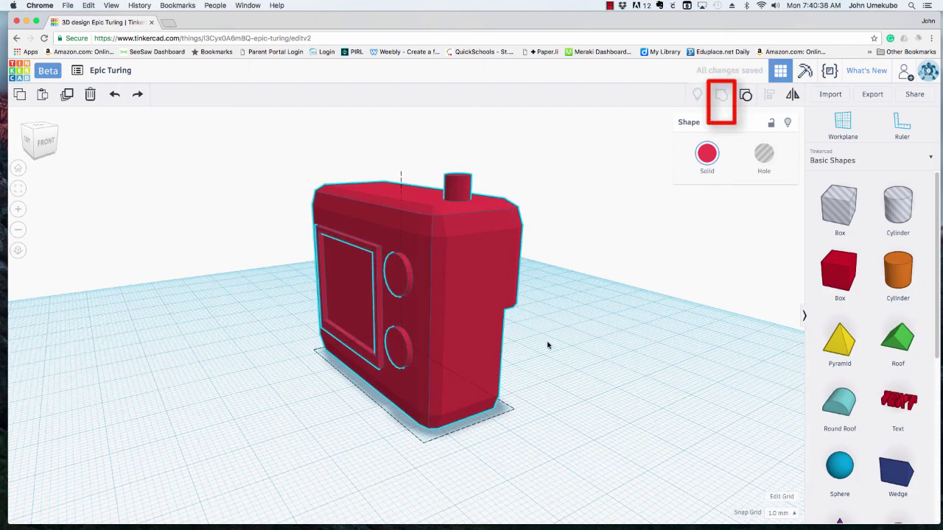
right_click_drag(571, 354, 611, 353)
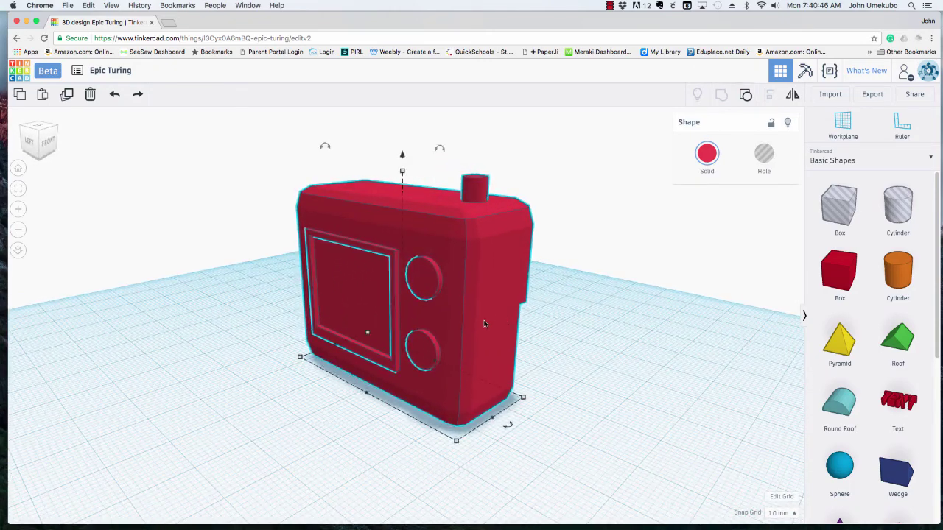
mouse_move(455, 438)
left_mouse_down()
mouse_move(436, 409)
mouse_move(452, 421)
left_mouse_up()
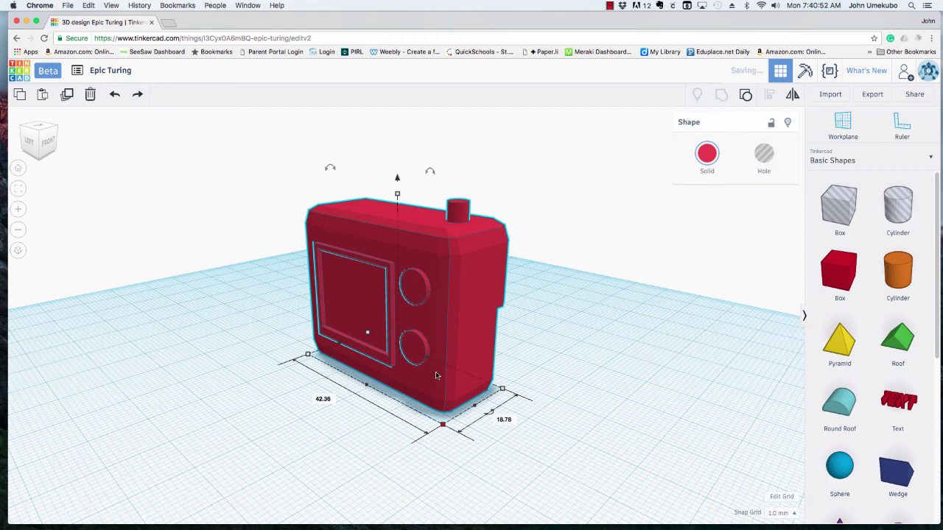
left_click_drag(448, 356, 361, 420)
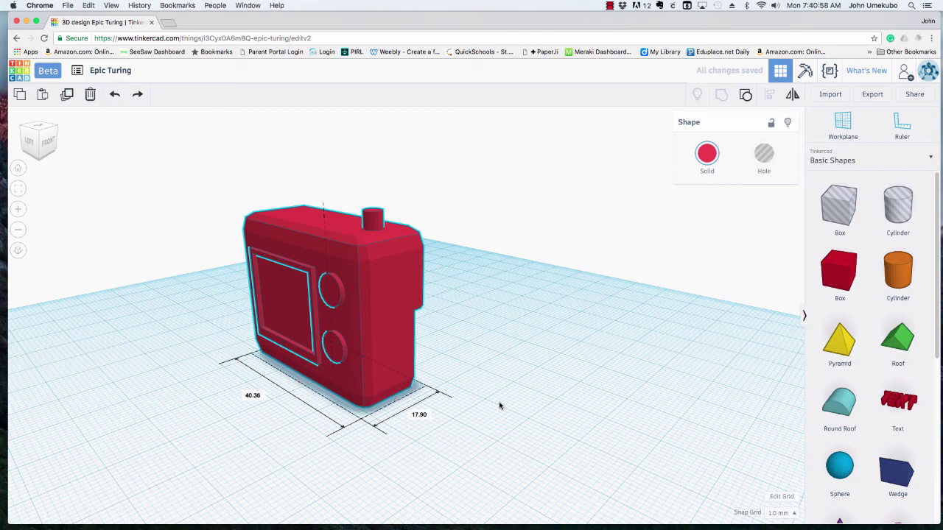
- Orbit around the grouped camera to a frontal and then a side view
right_click_drag(493, 404, 417, 349)
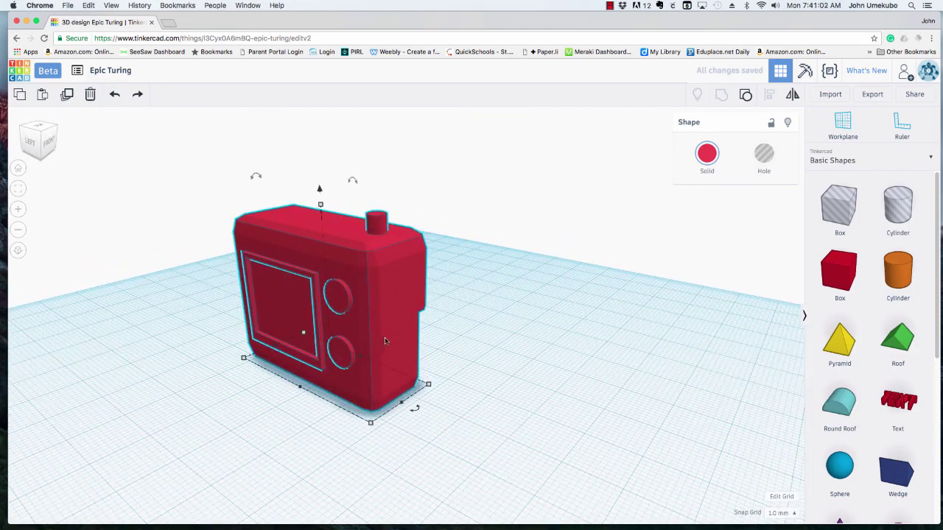
right_click_drag(371, 422, 325, 406)
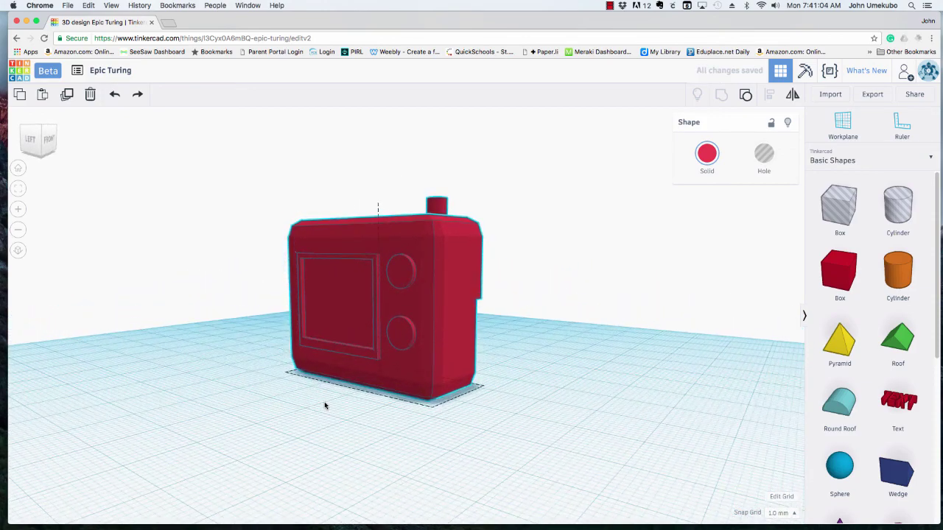
mouse_move(502, 432)
right_mouse_down()
mouse_move(396, 449)
mouse_move(511, 447)
right_mouse_up()
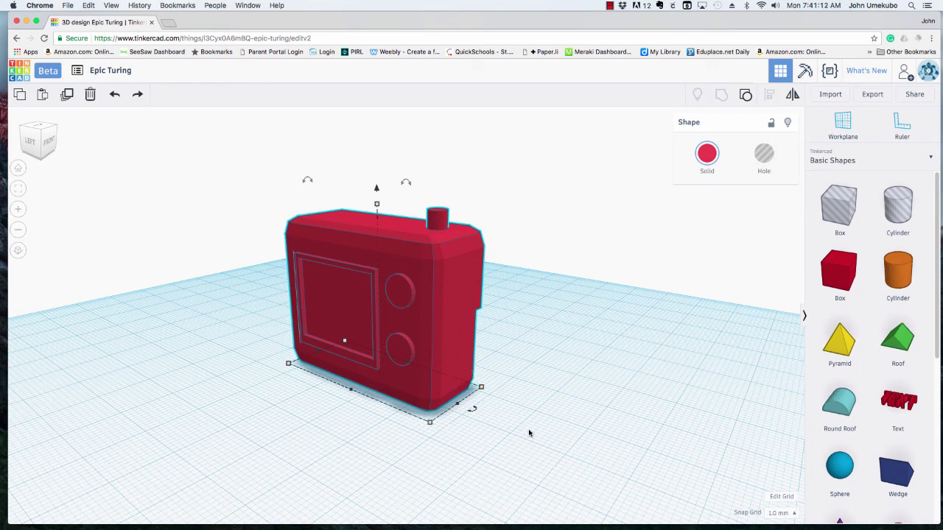
right_click_drag(495, 437, 419, 298)
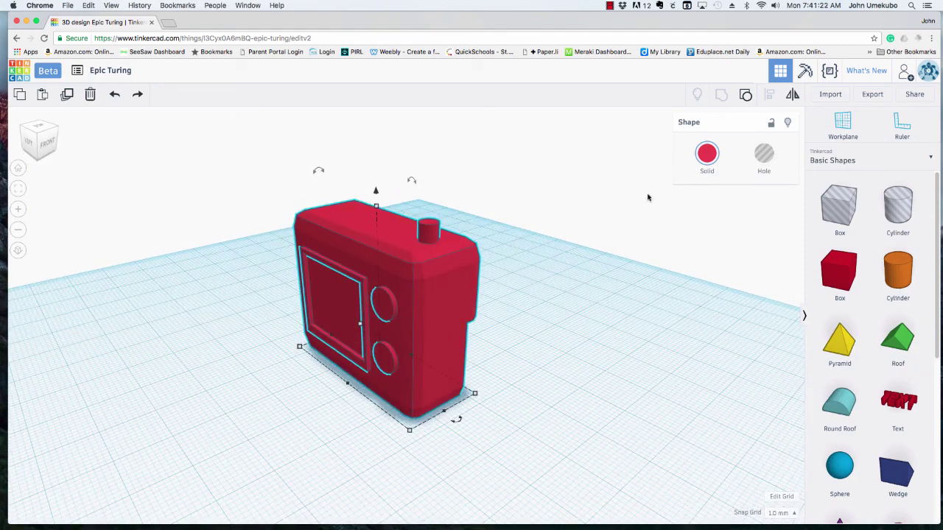
- Restore the grouped camera's original multiple colours and nudge it left
left_click(707, 155)
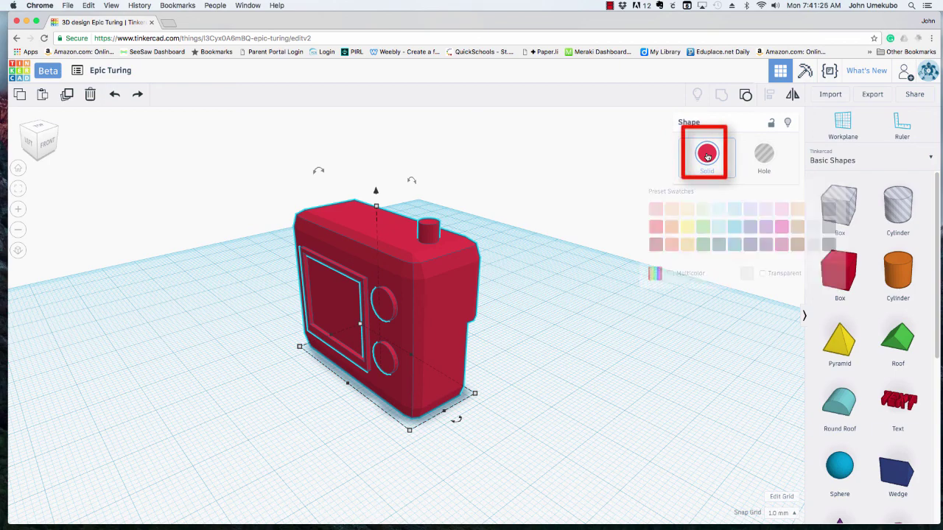
left_click(671, 273)
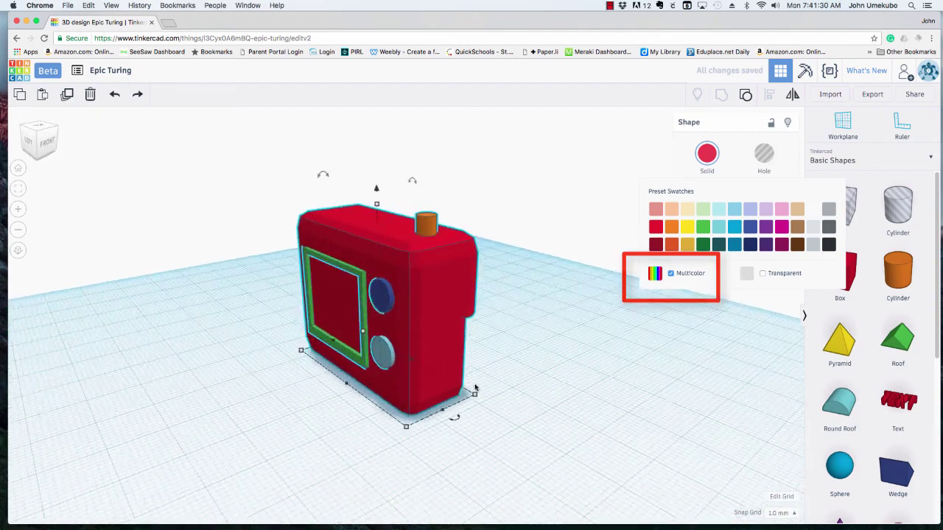
left_click_drag(562, 376, 321, 392)
- Orbit from the low left view round to see the camera side-on
right_click_drag(321, 392, 375, 396)
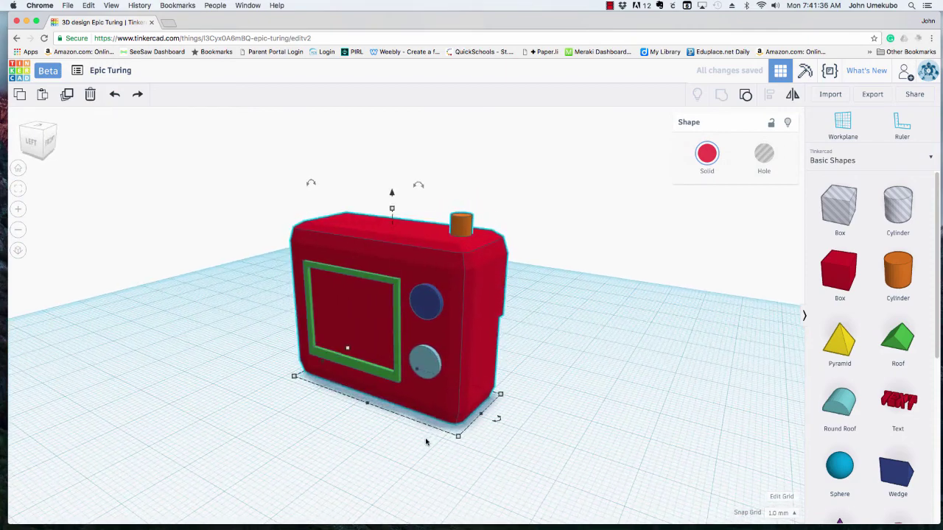
mouse_move(427, 440)
right_mouse_down()
mouse_move(320, 440)
mouse_move(240, 421)
mouse_move(280, 434)
mouse_move(448, 436)
mouse_move(413, 438)
right_mouse_up()
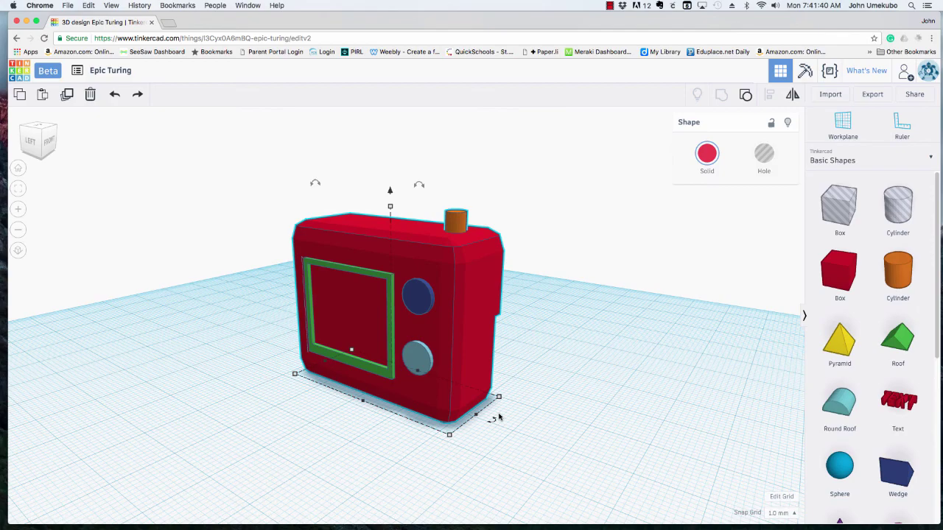
right_click_drag(476, 342, 494, 332)
right_click_drag(552, 347, 473, 406)
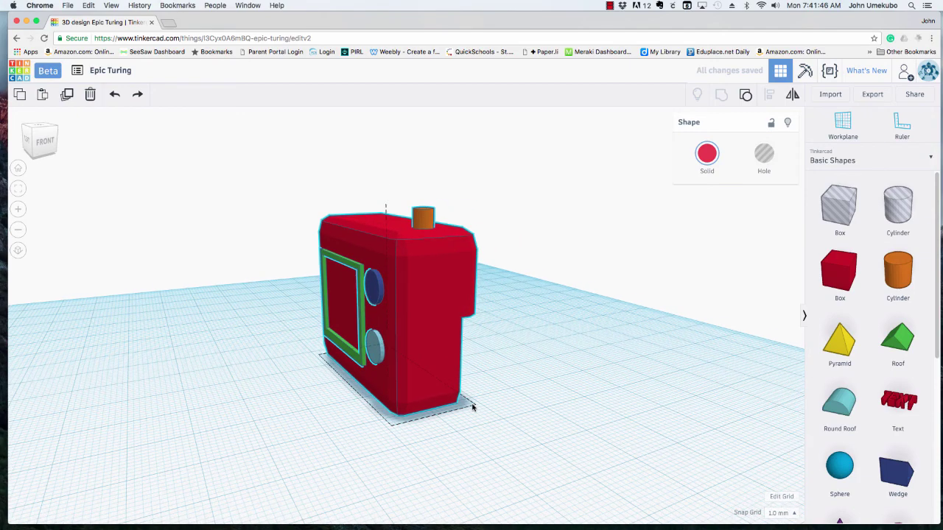
- Orbit over the camera from its side, above and round to its back
right_click_drag(556, 401, 595, 376)
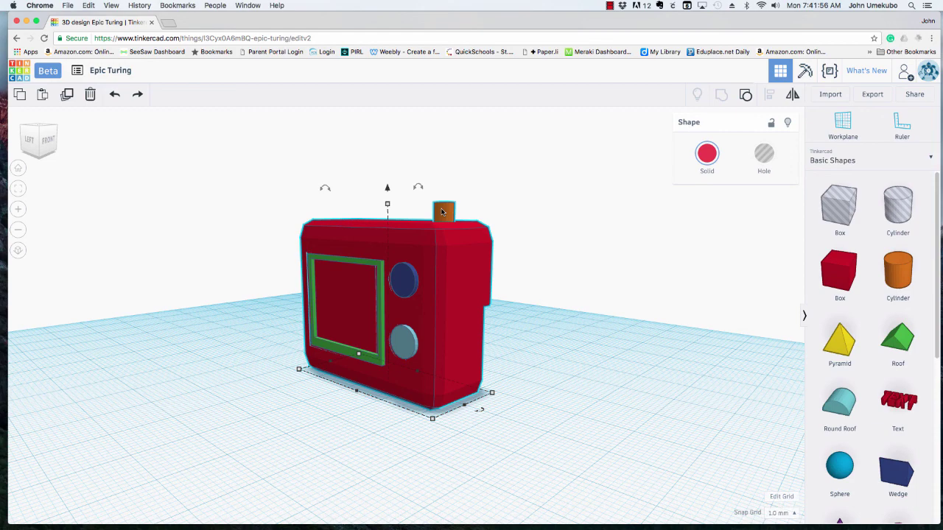
right_click_drag(590, 277, 412, 349)
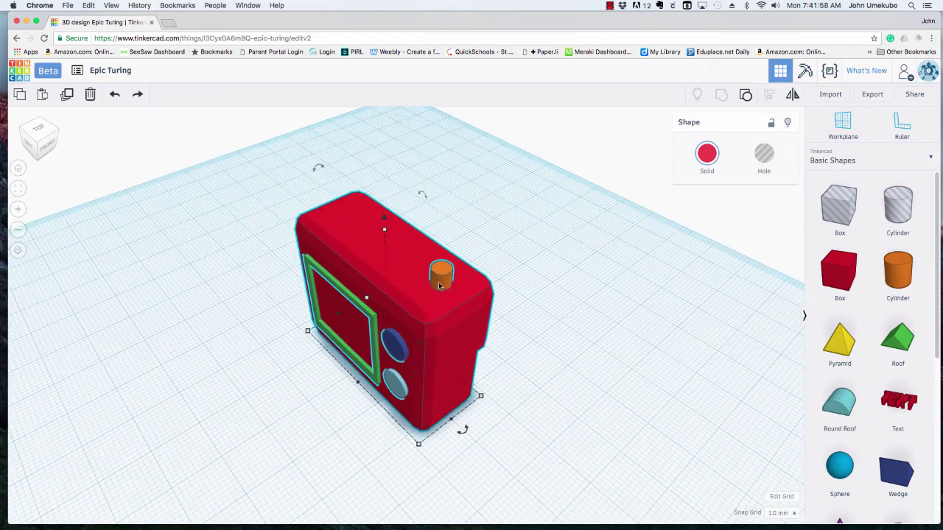
right_click_drag(548, 384, 375, 385)
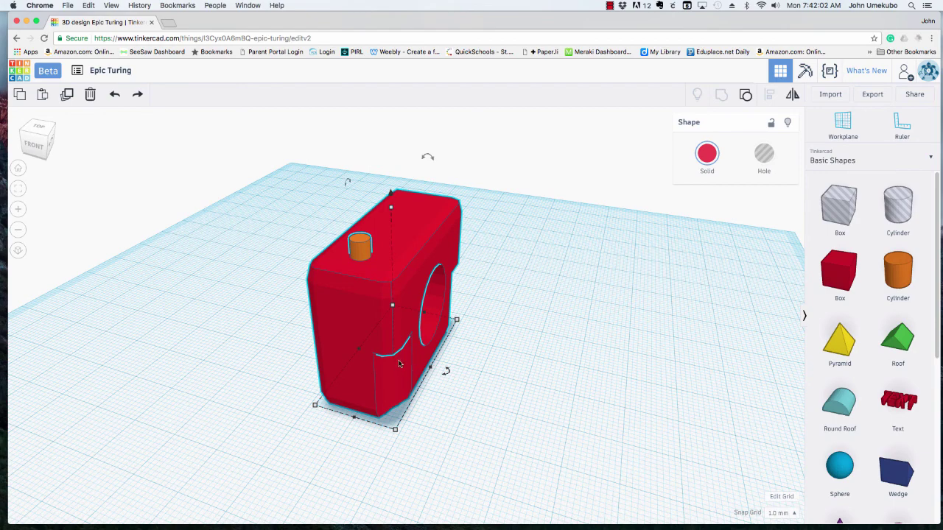
- Pull a duplicate camera out to the right and move the original further left
left_click_drag(398, 364, 487, 433, "alt")
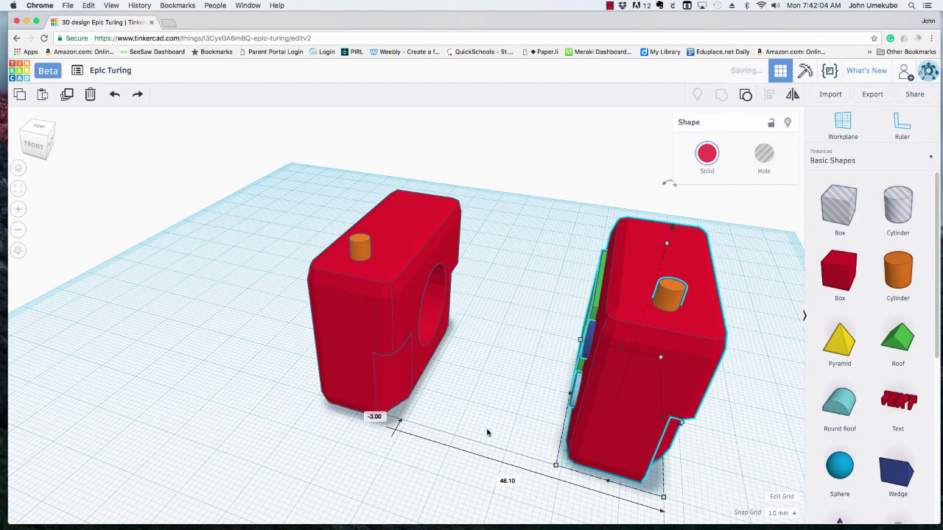
right_click_drag(487, 433, 629, 413)
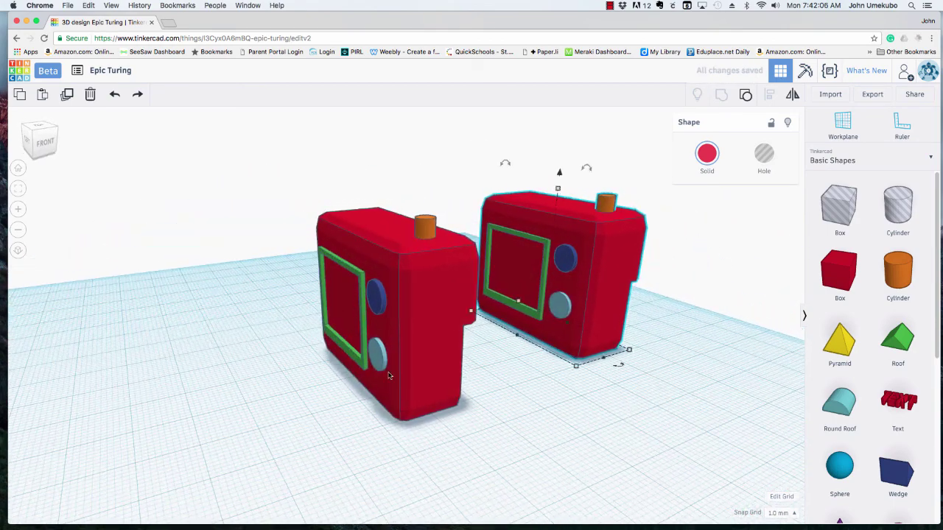
left_click_drag(416, 376, 371, 383)
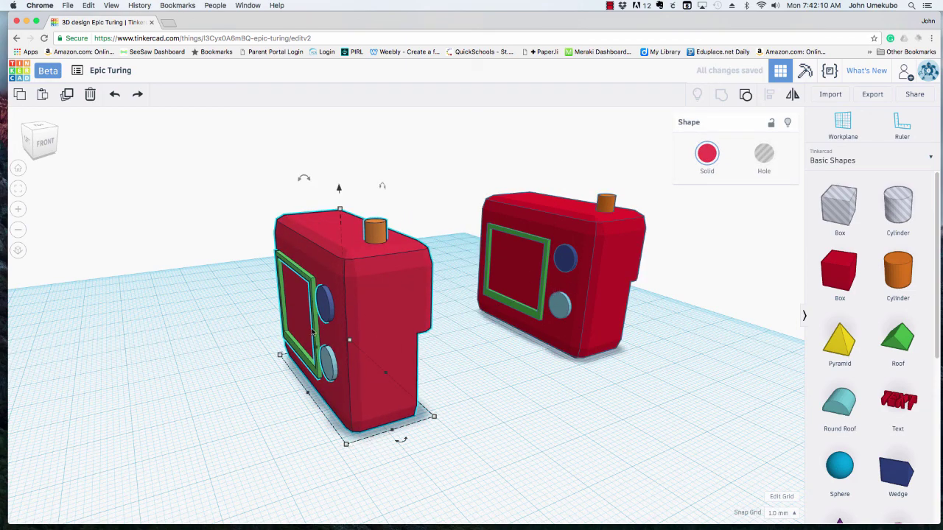
- Mirror the right-hand camera with the red flip arrow, then deselect and orbit to compare
right_click_drag(481, 371, 521, 358)
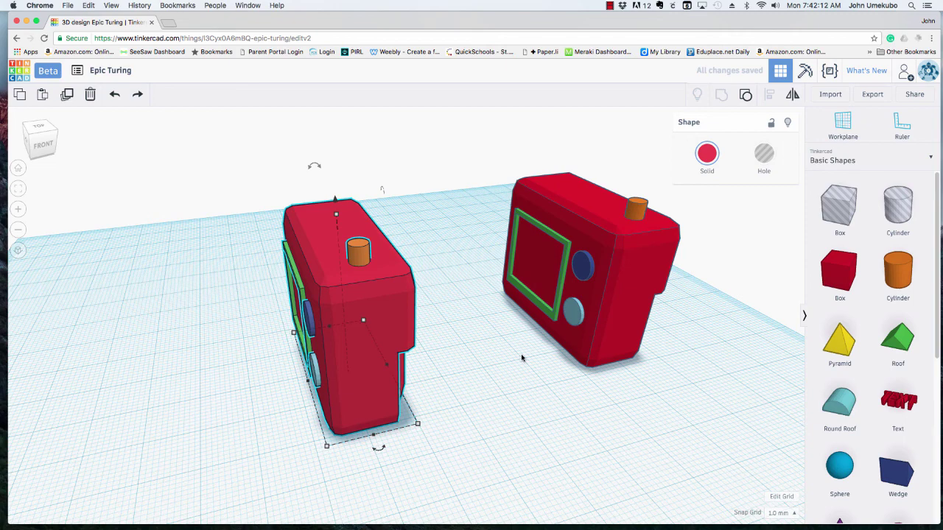
left_click(588, 341)
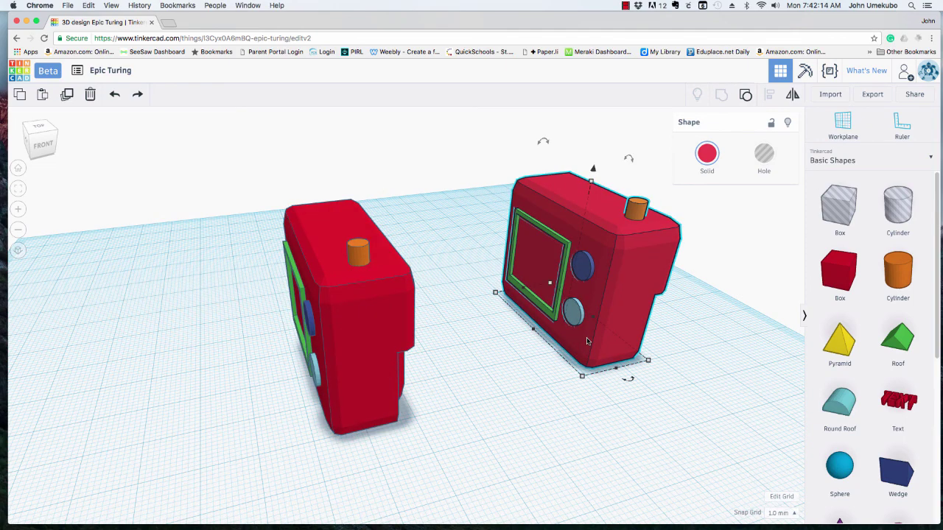
left_click(794, 98)
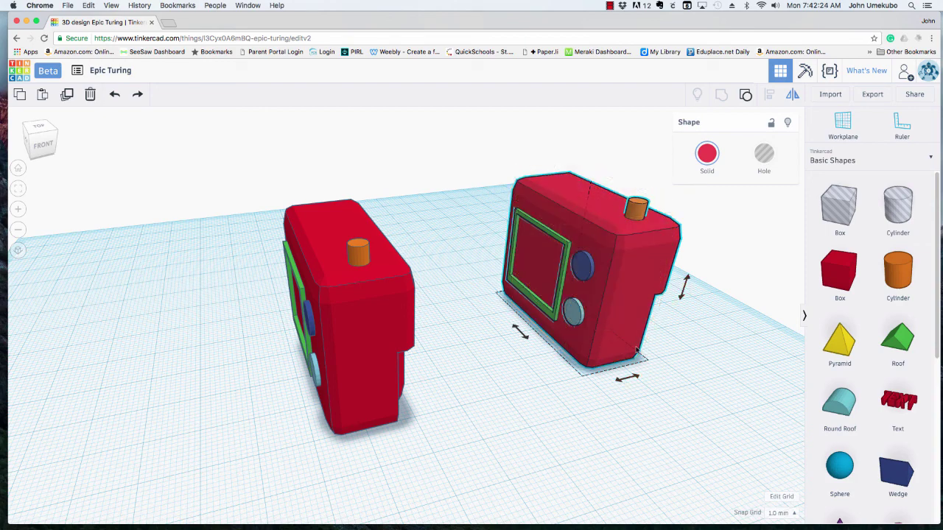
left_click(628, 379)
left_click(539, 392)
right_click_drag(539, 392, 631, 362)
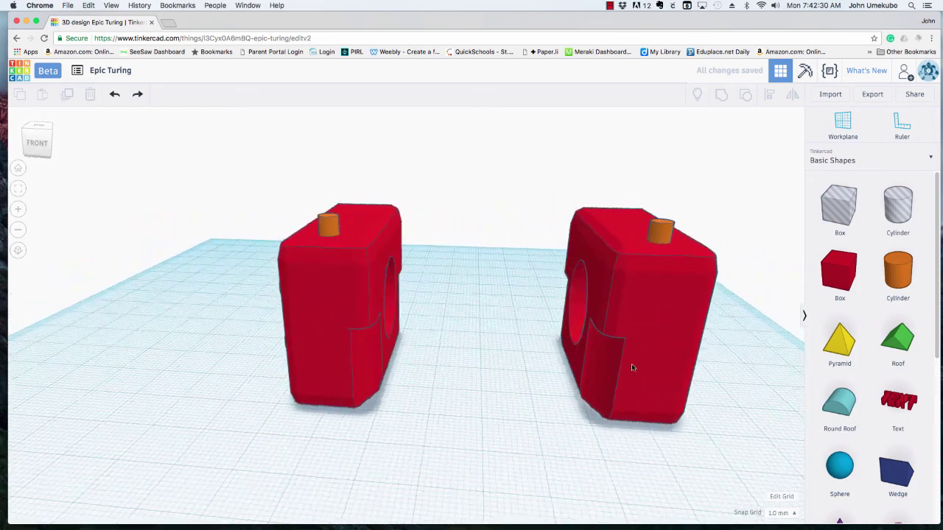
- Move the mirrored right camera left toward the other and view both from above
left_click_drag(631, 362, 479, 363)
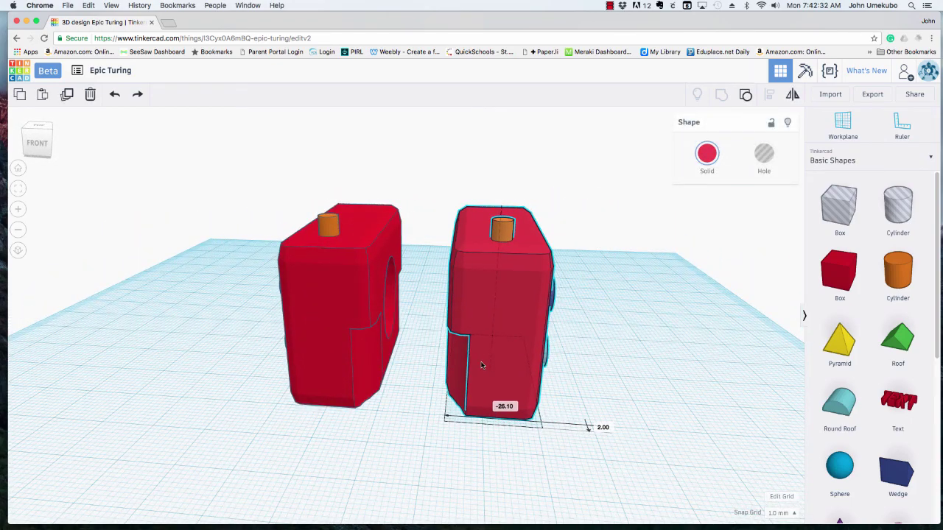
right_click_drag(613, 375, 717, 372)
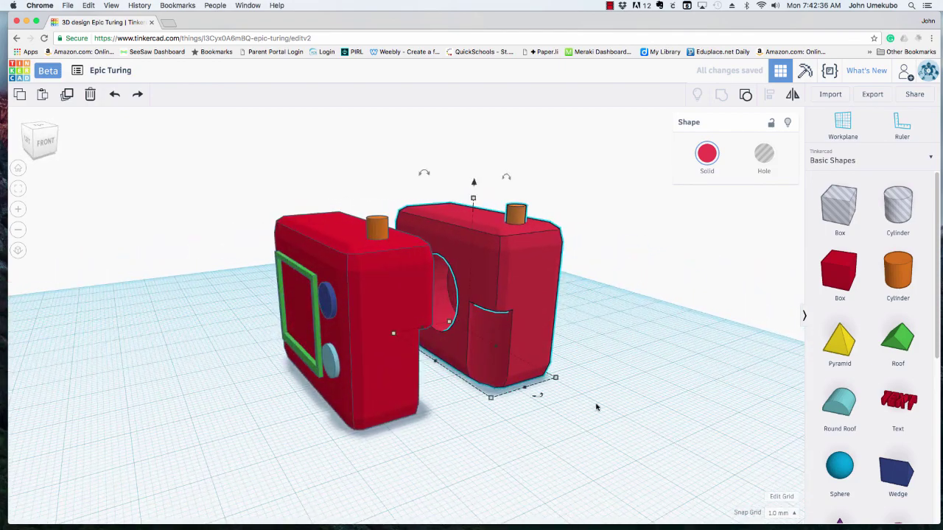
right_click_drag(597, 407, 510, 388)
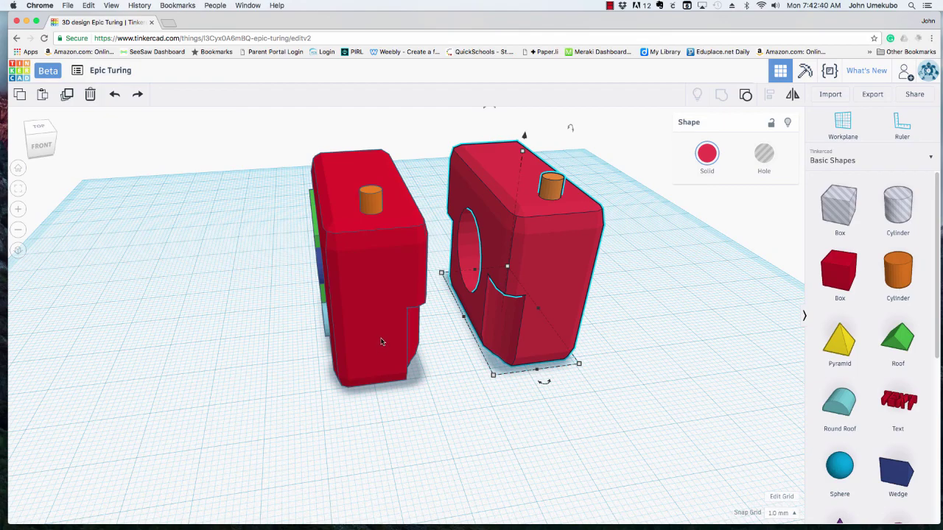
- Shift the left camera further left and orbit round to check both cameras
left_click_drag(381, 341, 261, 345)
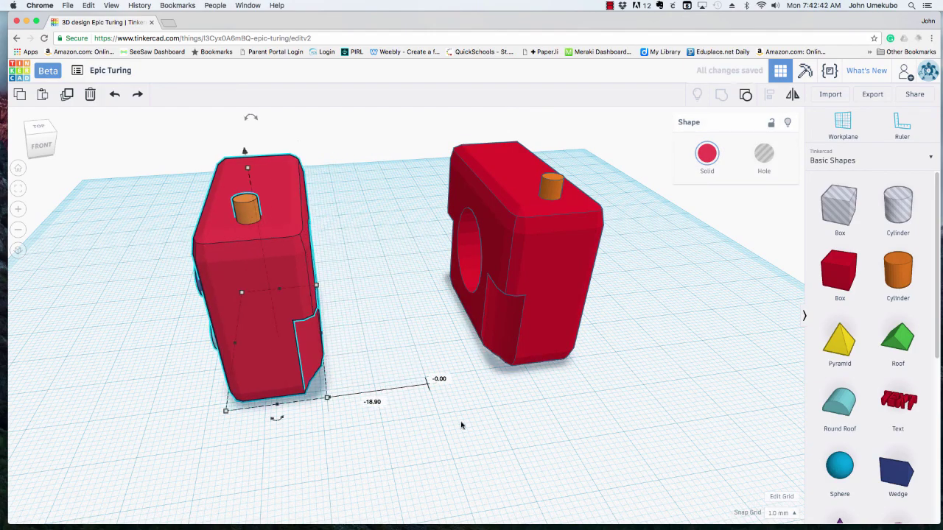
right_click_drag(462, 425, 449, 406)
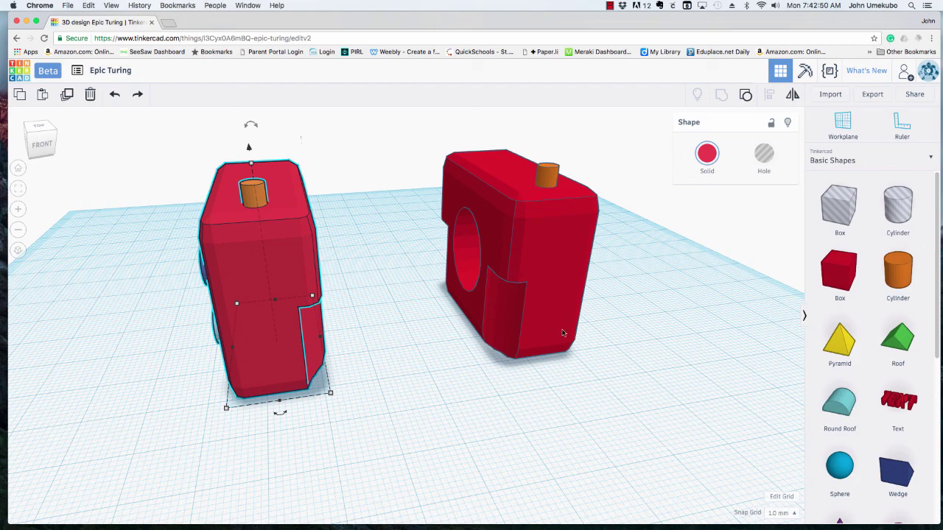
right_click_drag(526, 401, 522, 402)
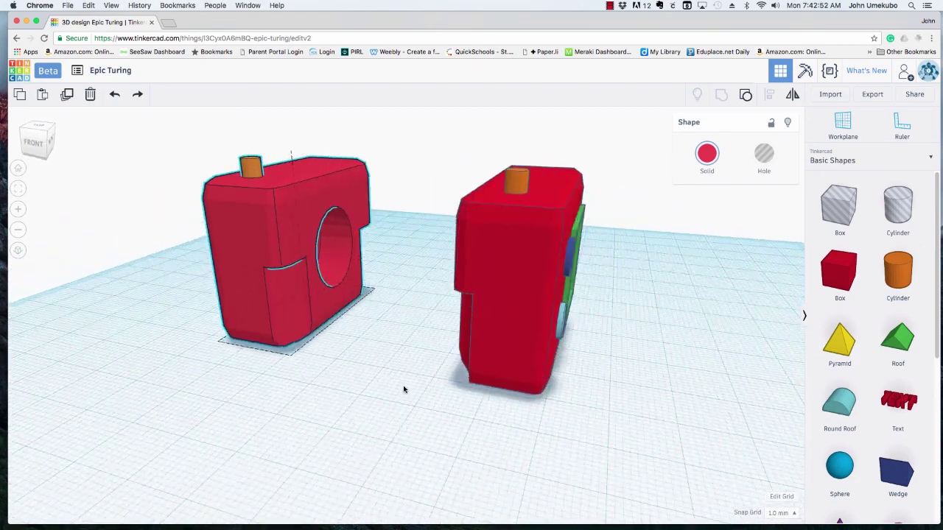
right_click_drag(404, 390, 594, 377)
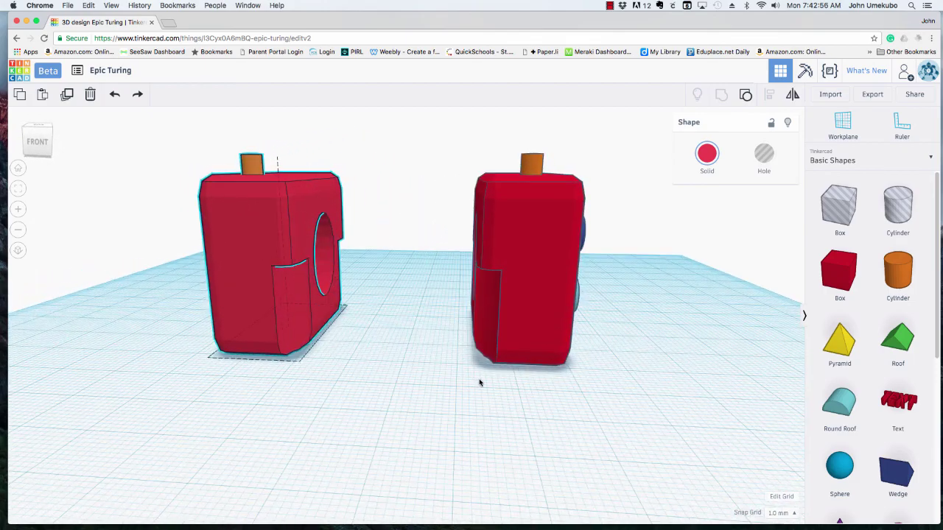